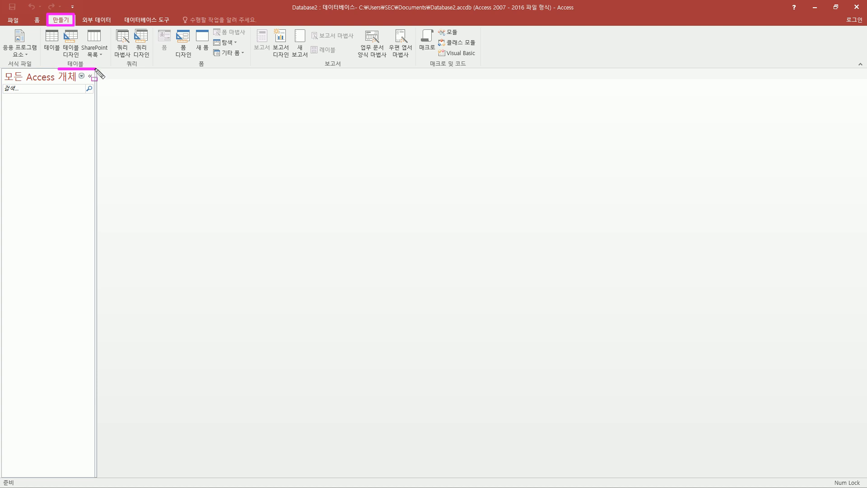
- Create a new blank table in Design view
mouse_move(39, 26)
left_mouse_down()
mouse_move(57, 73)
mouse_move(112, 73)
left_mouse_up()
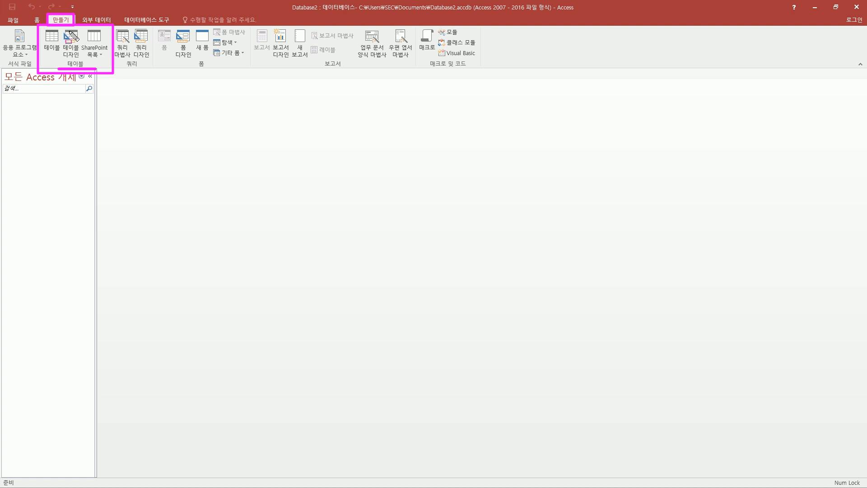
left_click_drag(61, 28, 82, 60)
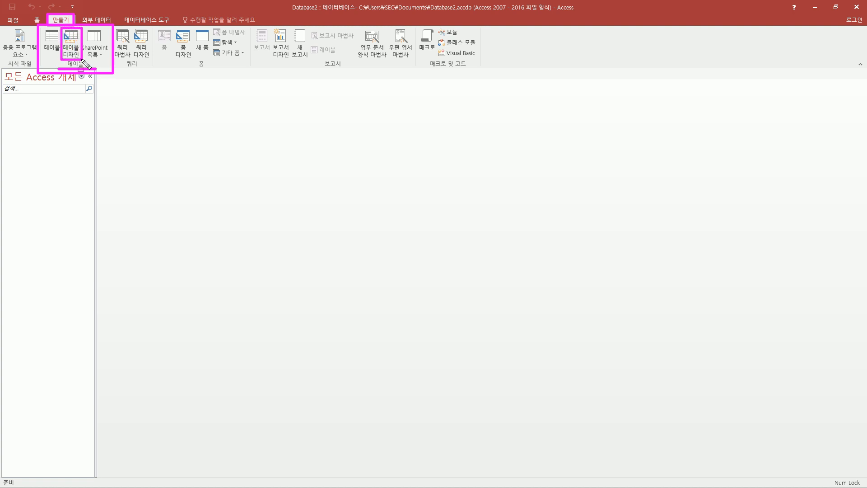
left_click(71, 42)
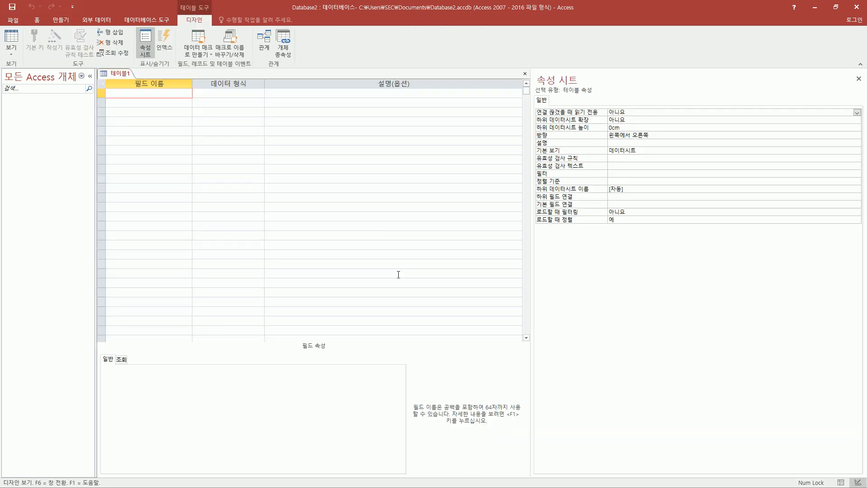
left_click_drag(114, 87, 261, 90)
left_click_drag(130, 90, 174, 258)
mouse_move(215, 92)
left_mouse_down()
mouse_move(232, 183)
mouse_move(260, 247)
mouse_move(249, 249)
left_mouse_up()
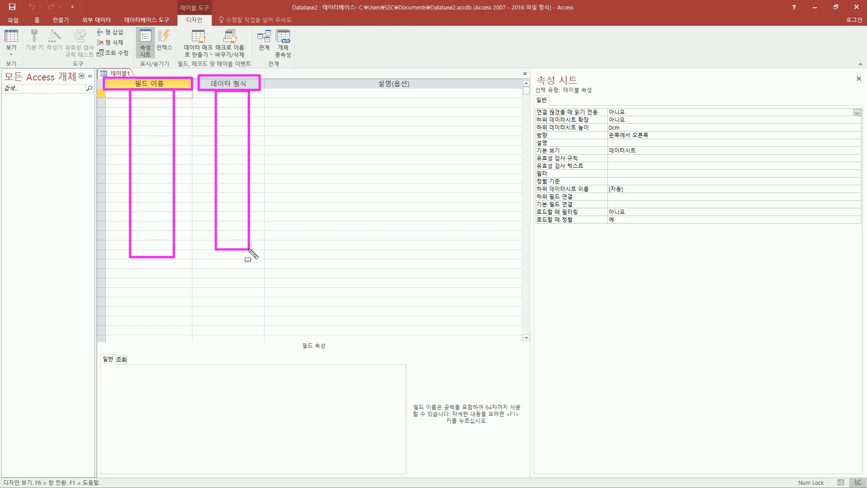
key("Escape")
- Define the first field as 학번 with the data type 짧은 텍스트
type("ㅎ")
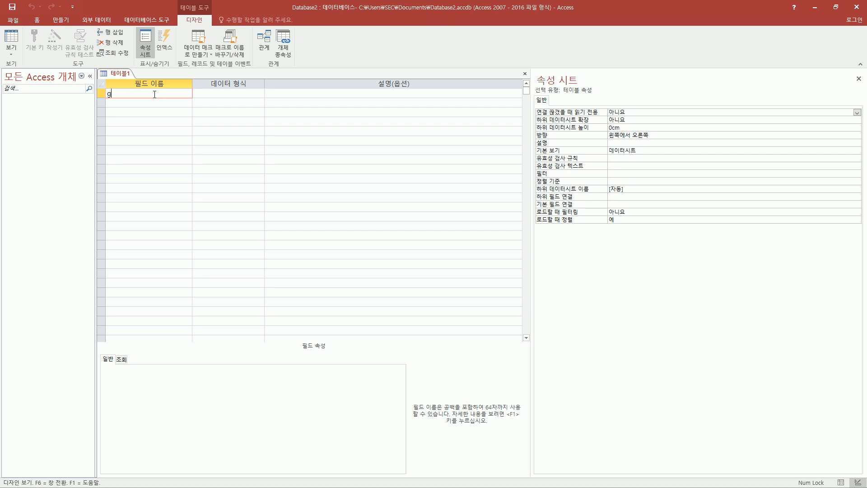
type("번")
left_click(229, 95)
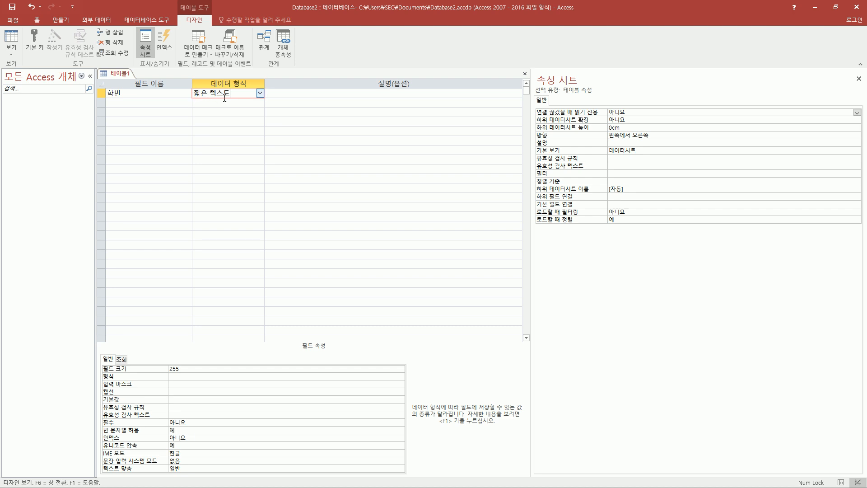
left_click(261, 93)
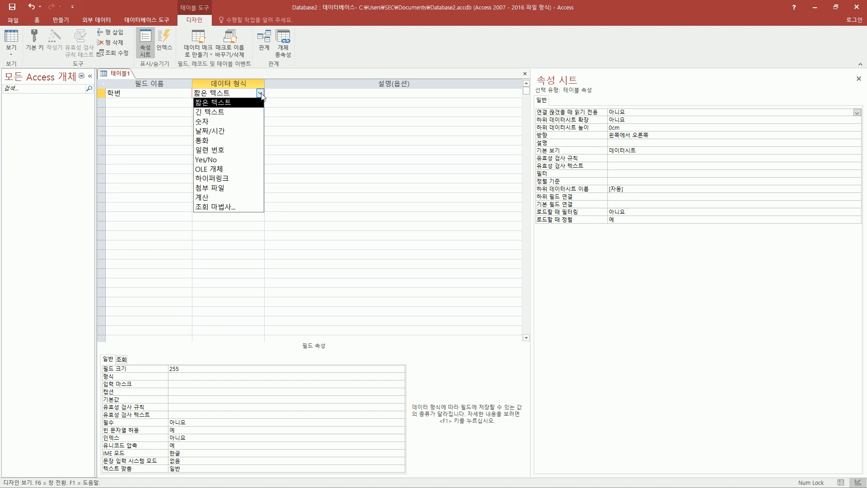
left_click(227, 102)
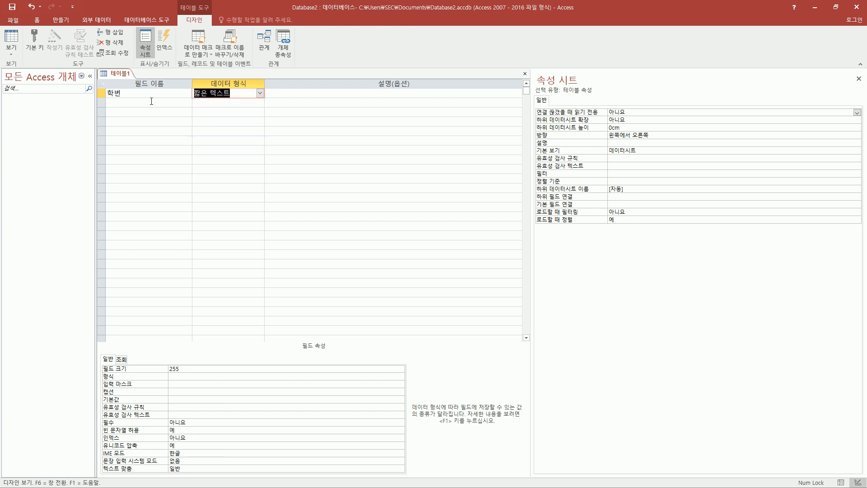
- Add a second field named 이름 with the data type 짧은 텍스트
left_click(156, 100)
type("일르")
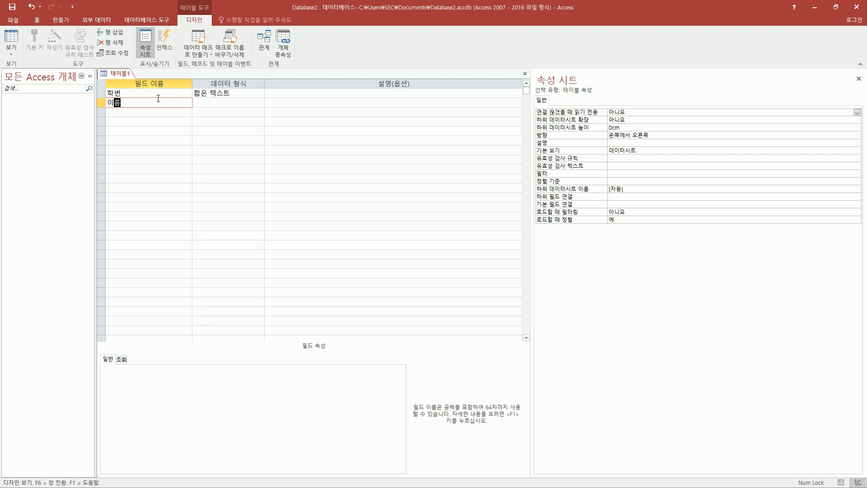
left_click(234, 103)
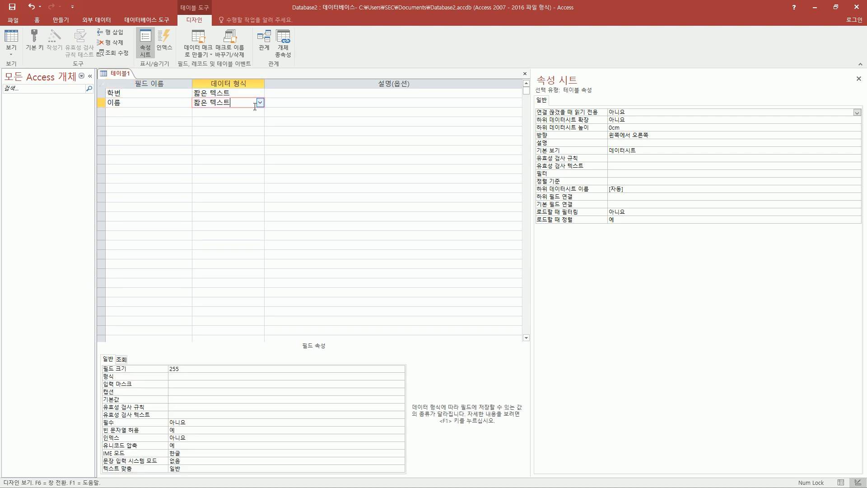
- Add a third field named 학년 and set its data type to 숫자
left_click(175, 112)
type("하")
type("년")
left_click(216, 112)
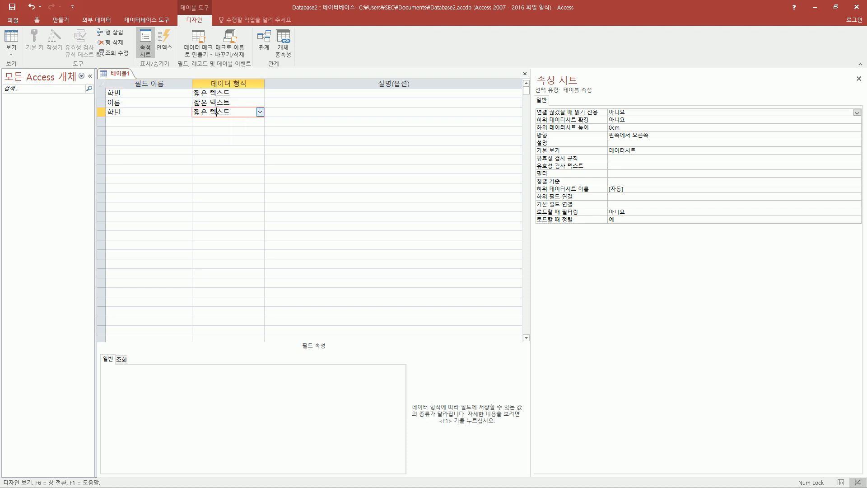
left_click_drag(240, 113, 185, 111)
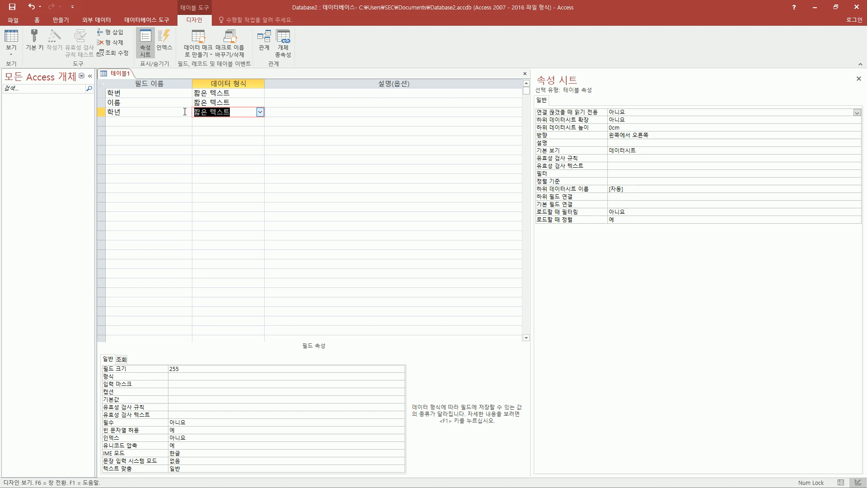
left_click(260, 112)
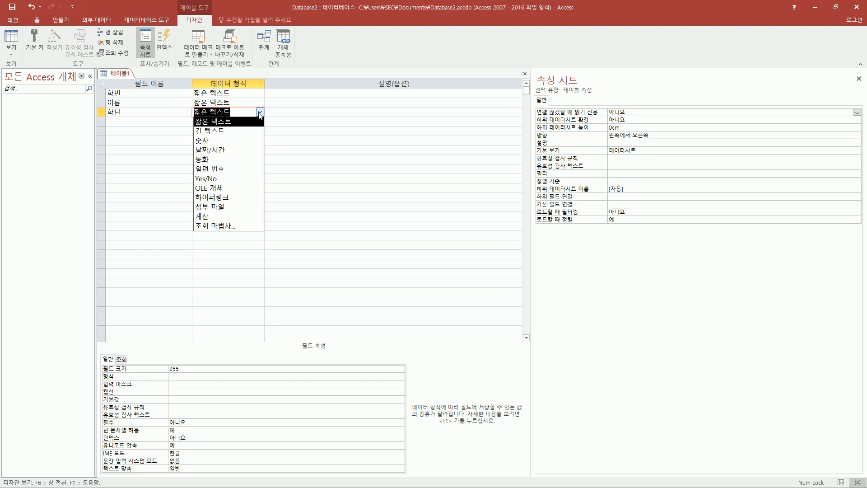
left_click(216, 140)
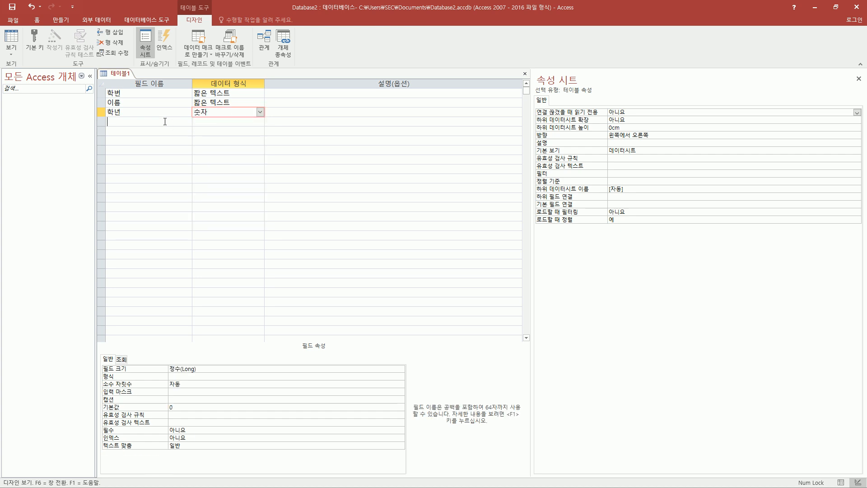
- Add a fourth field named 생년월일 and set its data type to 날짜/시간
left_click(165, 121)
type("새")
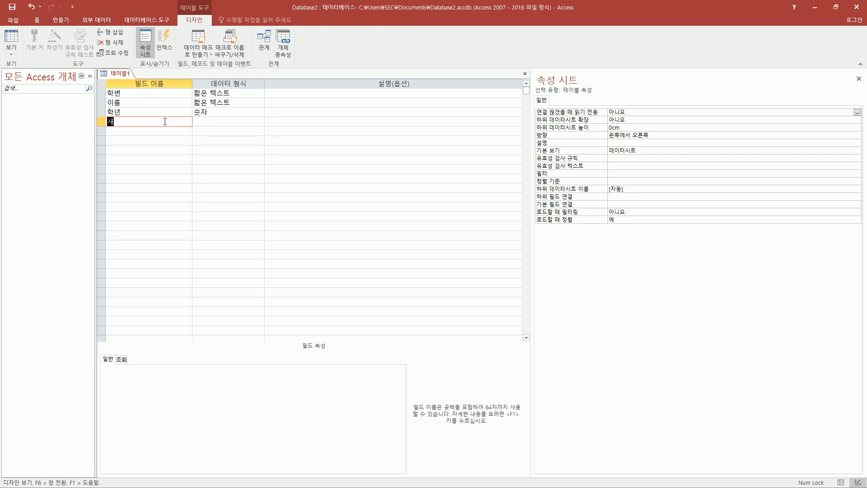
type("ㅇ년월이")
left_click(255, 120)
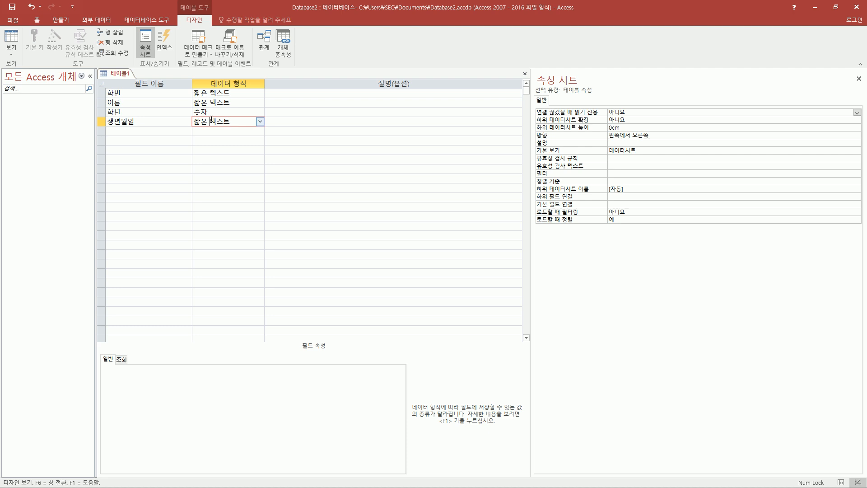
left_click(260, 121)
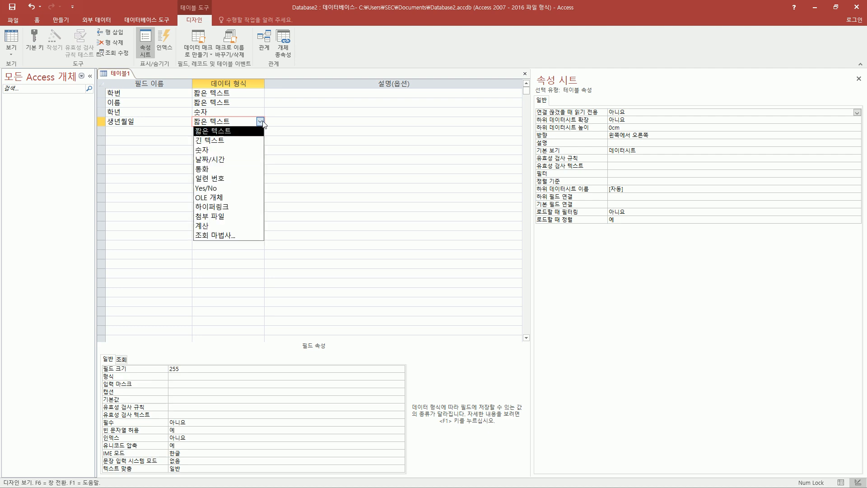
left_click(225, 160)
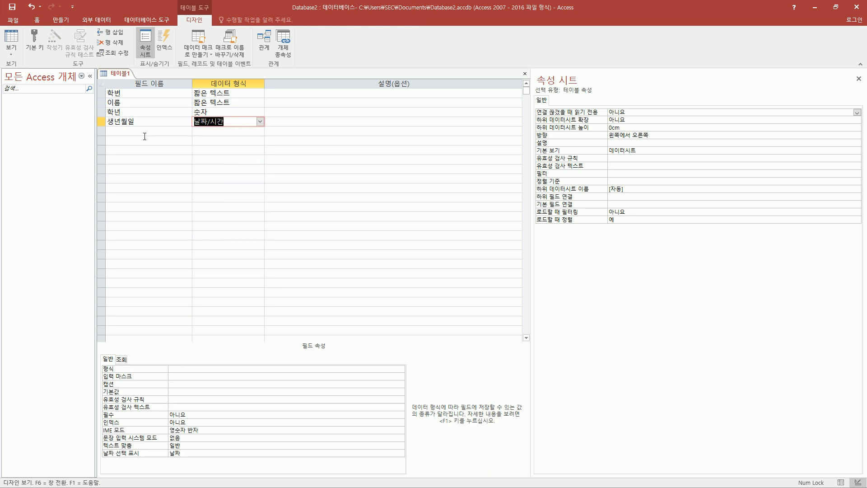
- Add a fifth field named 신장 and set its data type to 숫자
left_click(145, 132)
type("신자")
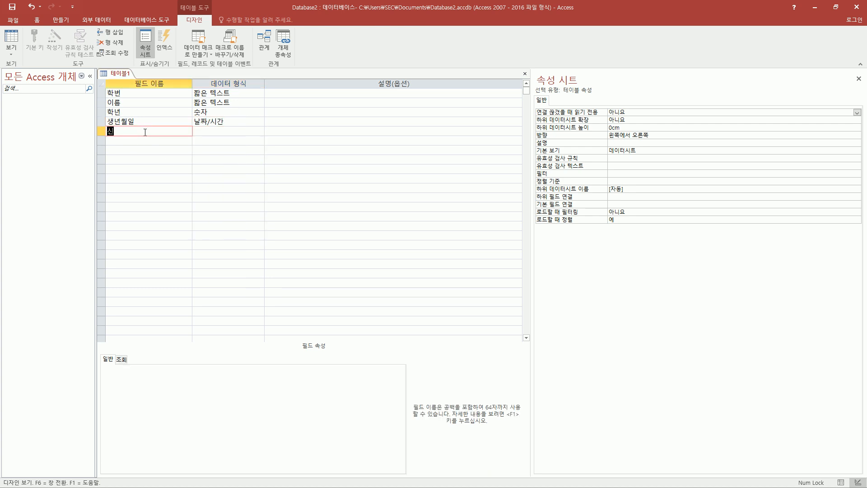
left_click(223, 131)
left_click(260, 131)
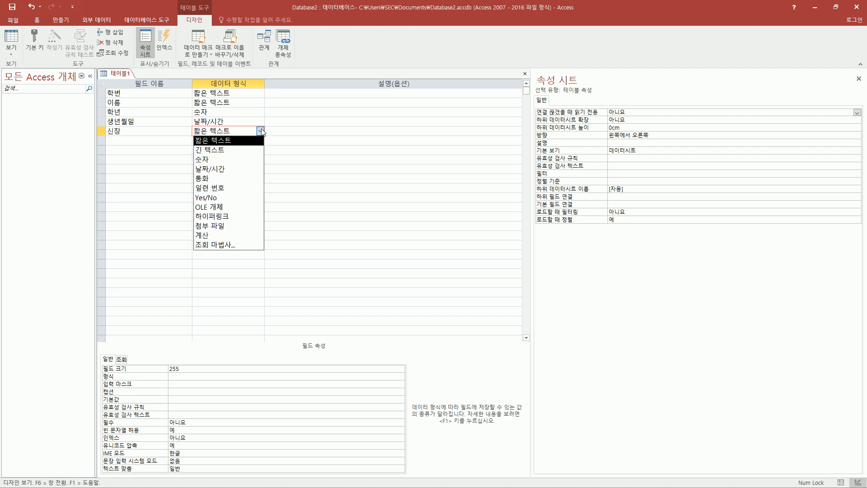
left_click(221, 160)
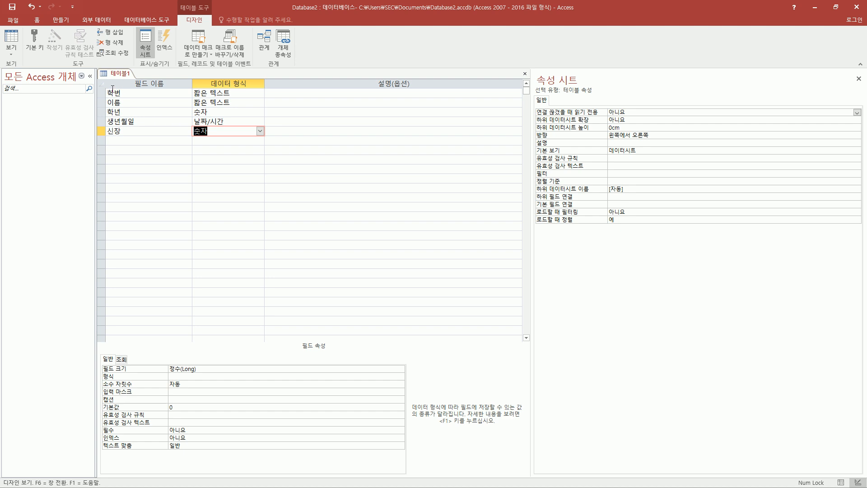
left_click_drag(106, 86, 142, 138)
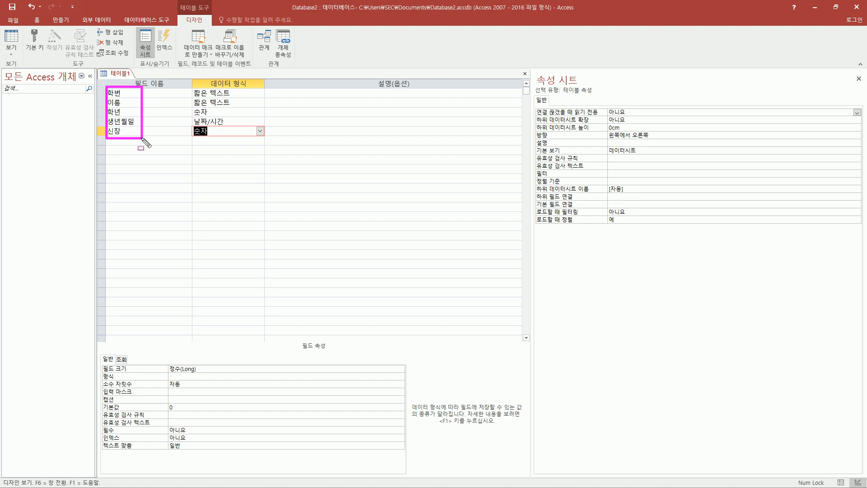
mouse_move(190, 86)
left_mouse_down()
mouse_move(191, 109)
mouse_move(236, 138)
mouse_move(267, 142)
left_mouse_up()
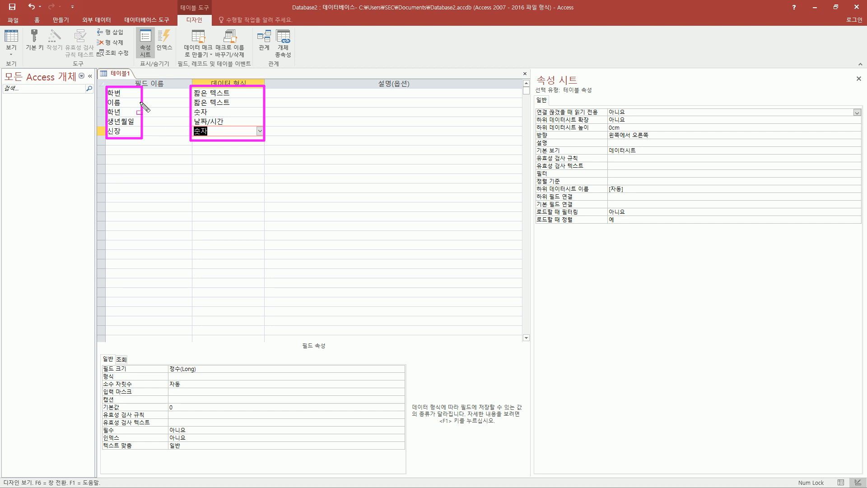
key("Escape")
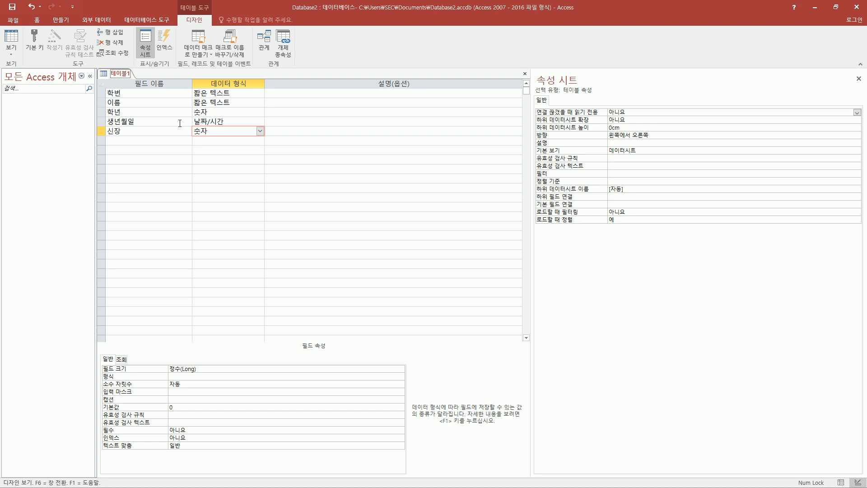
key("ctrl+2")
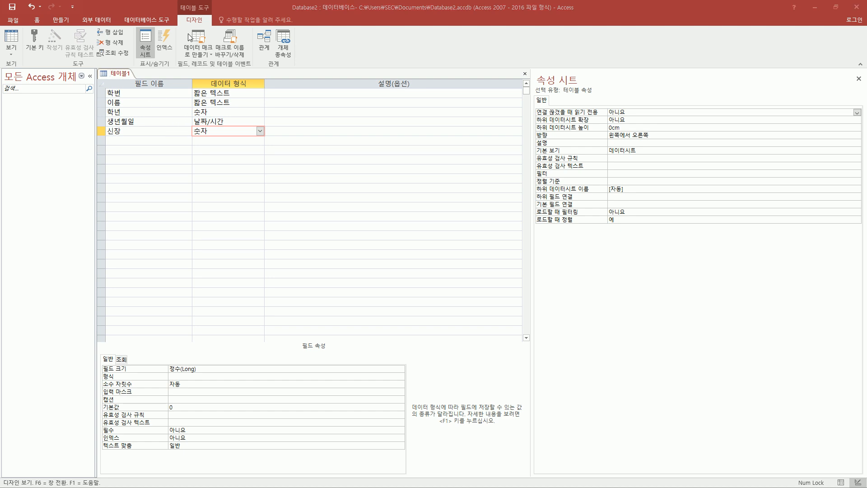
left_click_drag(176, 2, 213, 13)
left_click_drag(183, 25, 204, 25)
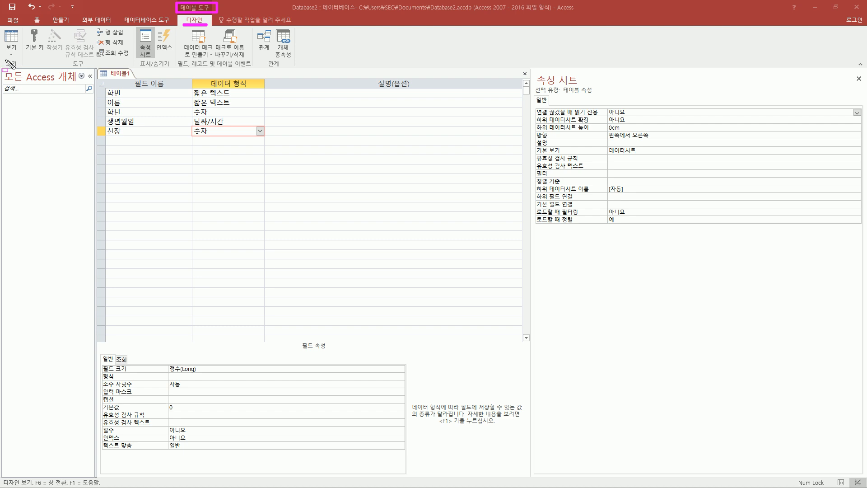
key("Escape")
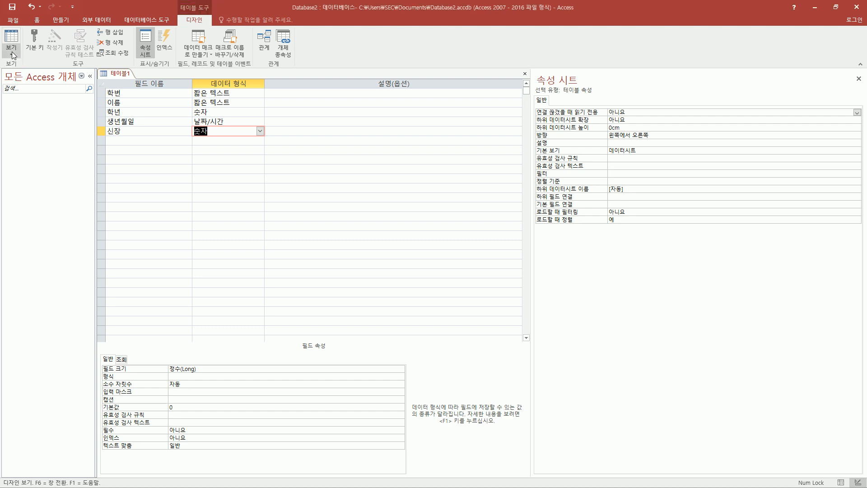
left_click(12, 53)
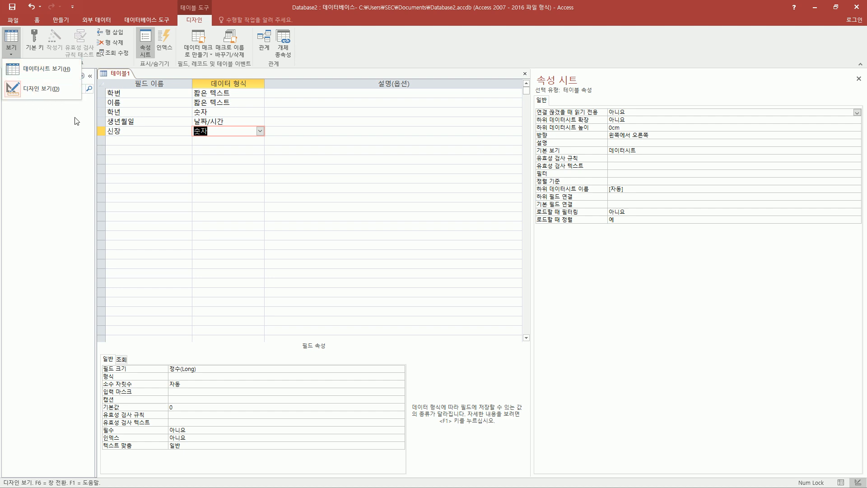
mouse_move(103, 77)
left_mouse_down()
mouse_move(140, 142)
mouse_move(269, 144)
left_mouse_up()
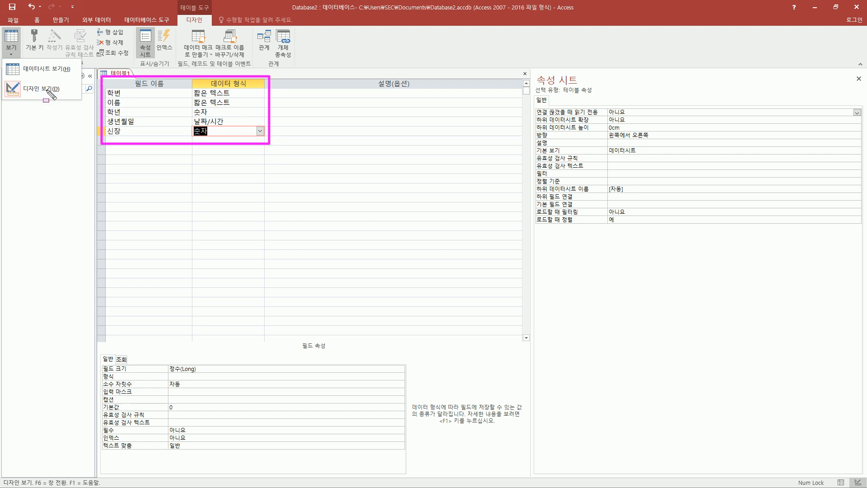
left_click_drag(22, 76, 79, 75)
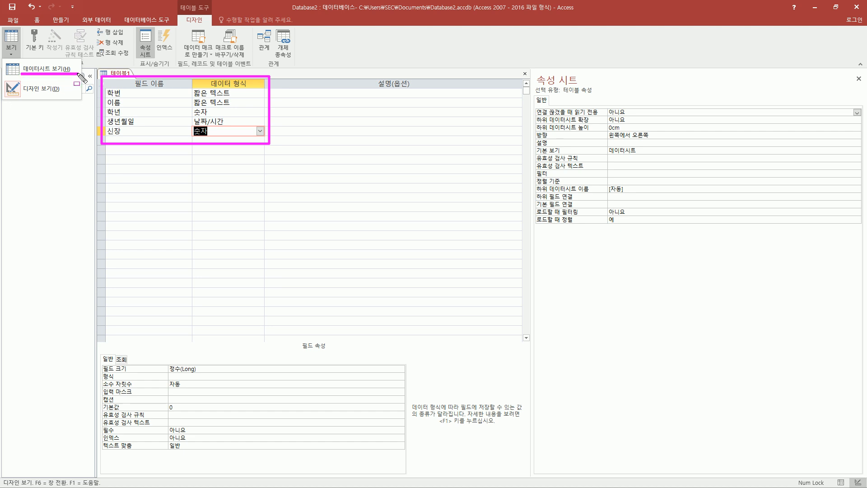
left_click_drag(79, 75, 81, 63)
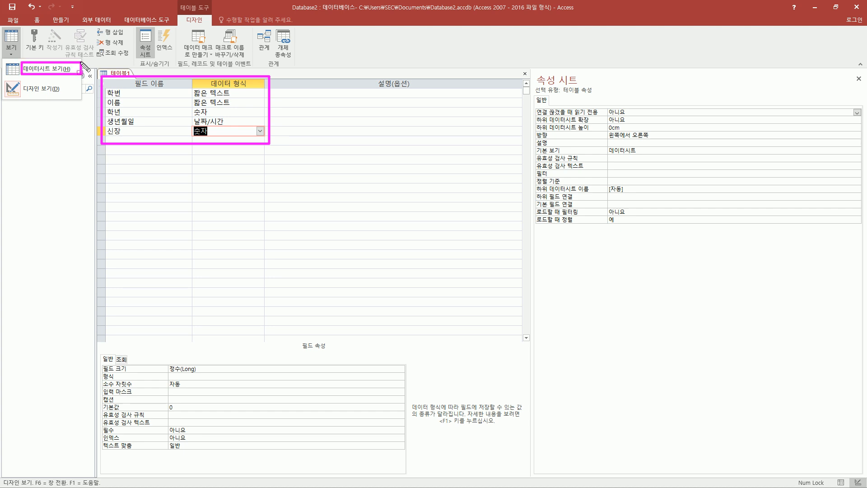
key("Escape")
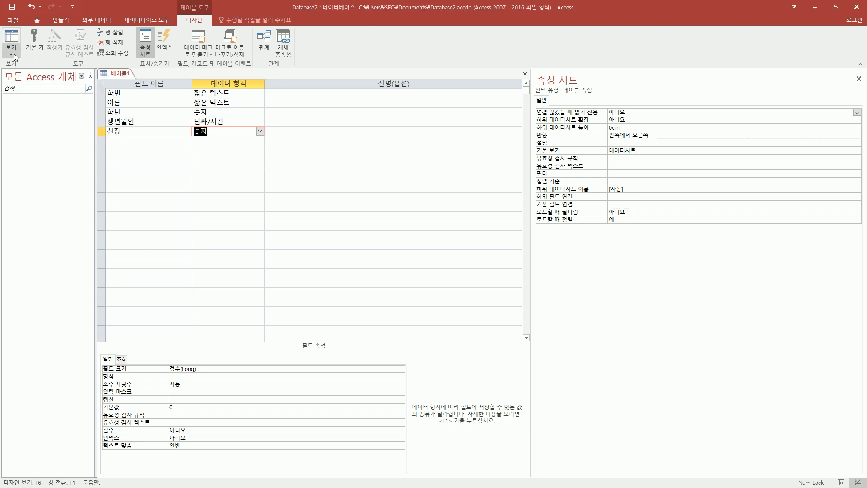
- Switch the new table to Datasheet view and agree to save it first
left_click(13, 53)
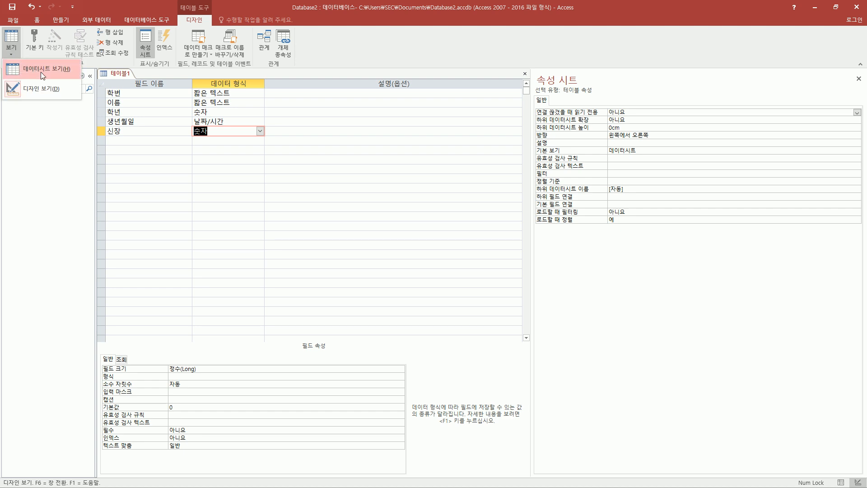
left_click(41, 72)
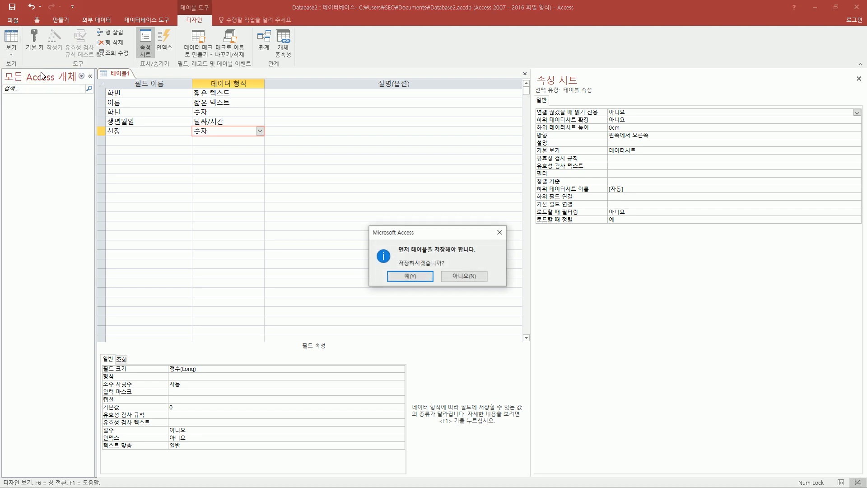
key("ctrl+2")
left_click_drag(367, 225, 509, 286)
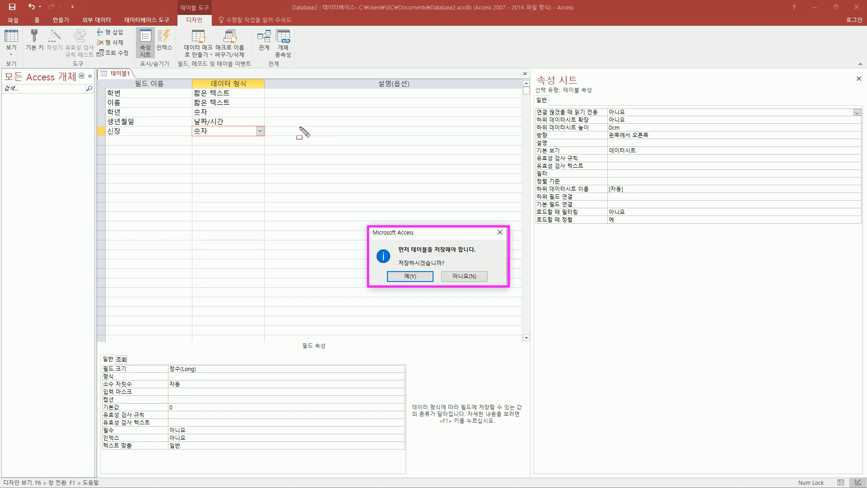
mouse_move(101, 88)
left_mouse_down()
mouse_move(271, 150)
mouse_move(273, 143)
left_mouse_up()
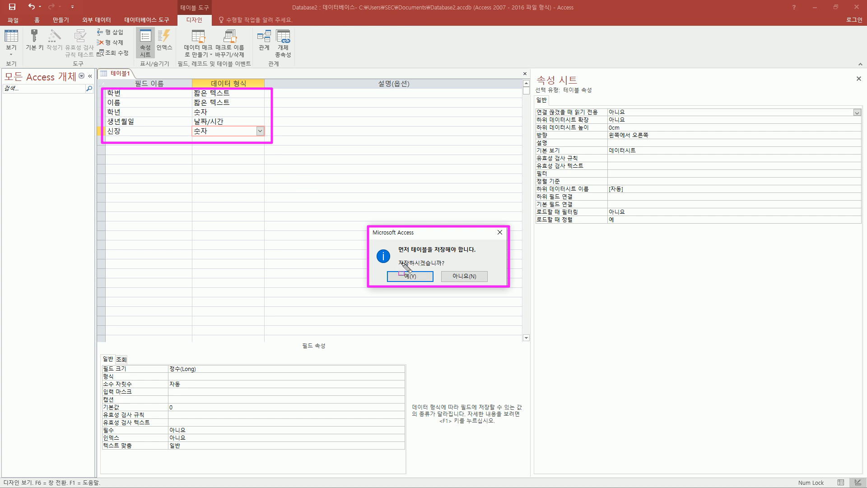
key("Escape")
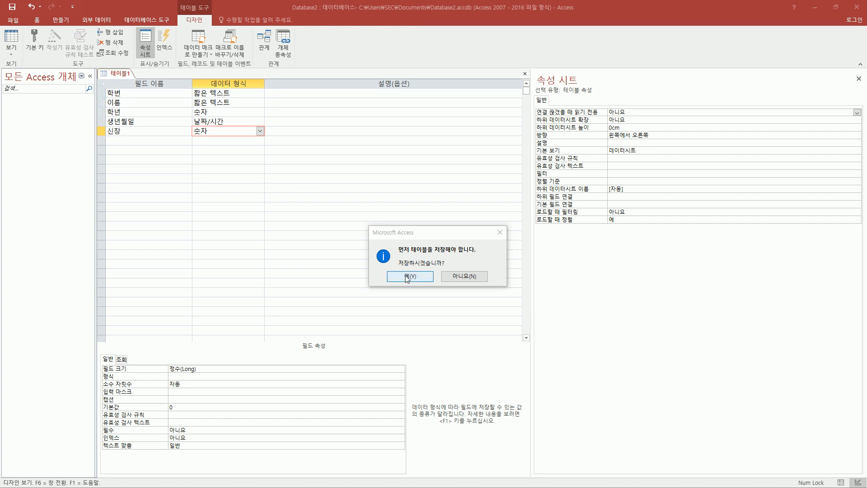
left_click(407, 276)
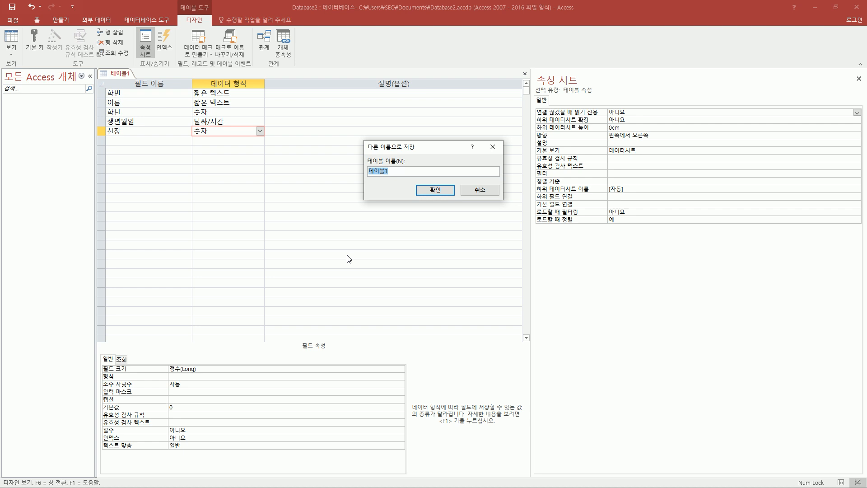
- Save the table under the name 학생
type("gkr")
key("BackSpace")
key("BackSpace")
type("하생")
left_click(439, 192)
left_click(440, 194)
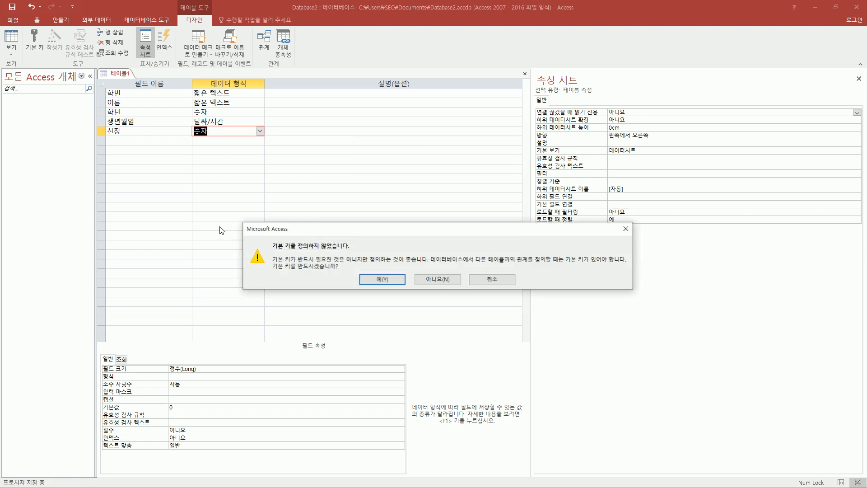
- Accept the automatic creation of a primary key and rename the key field id
mouse_move(265, 233)
left_mouse_down()
mouse_move(279, 247)
mouse_move(362, 253)
left_mouse_up()
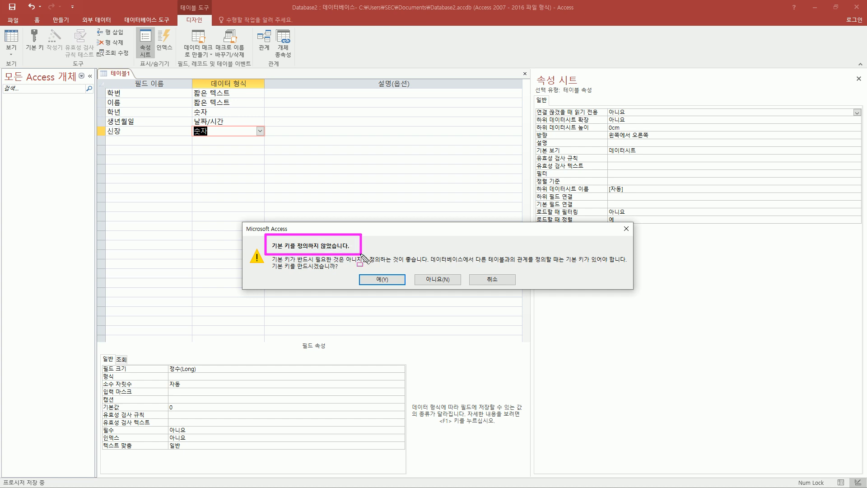
left_click_drag(272, 270, 338, 270)
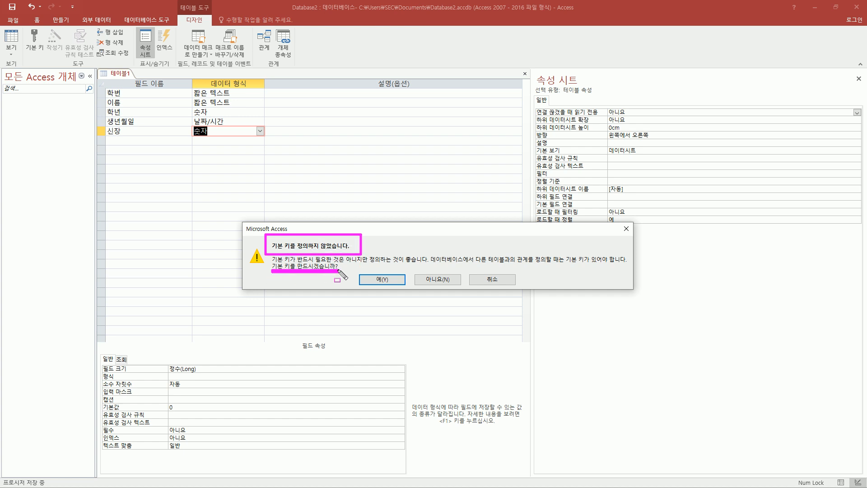
key("Escape")
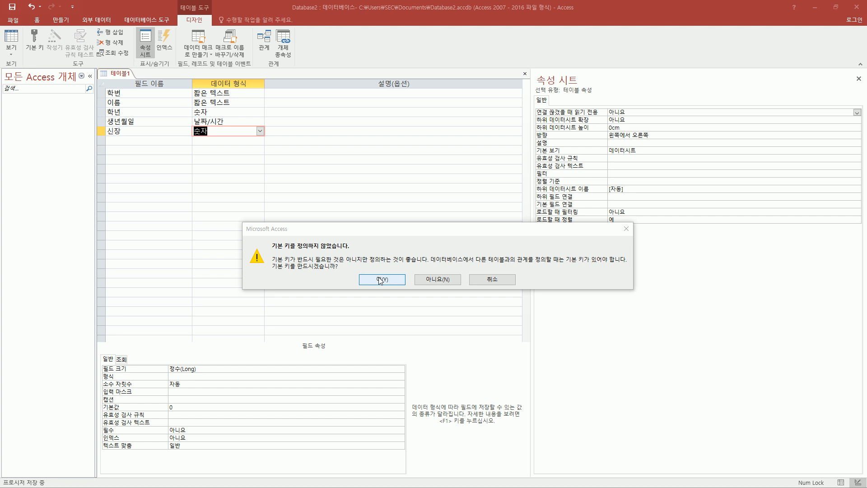
left_click(381, 279)
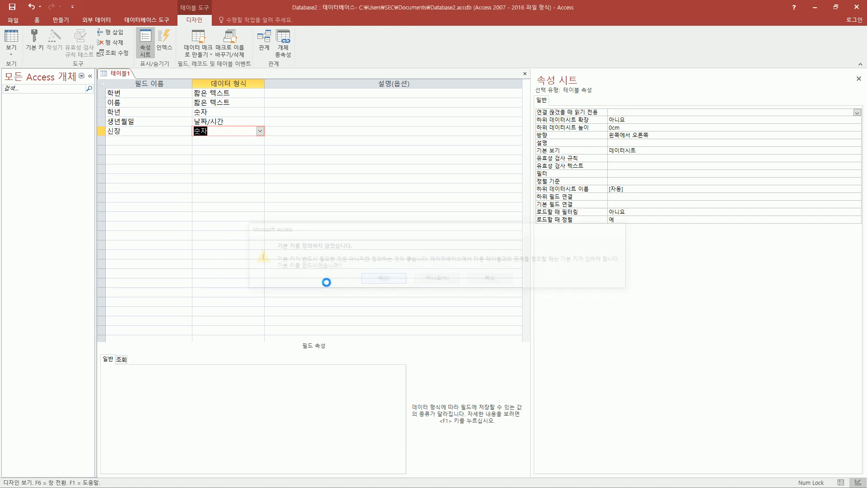
double_click(129, 84)
type("id")
key("Return")
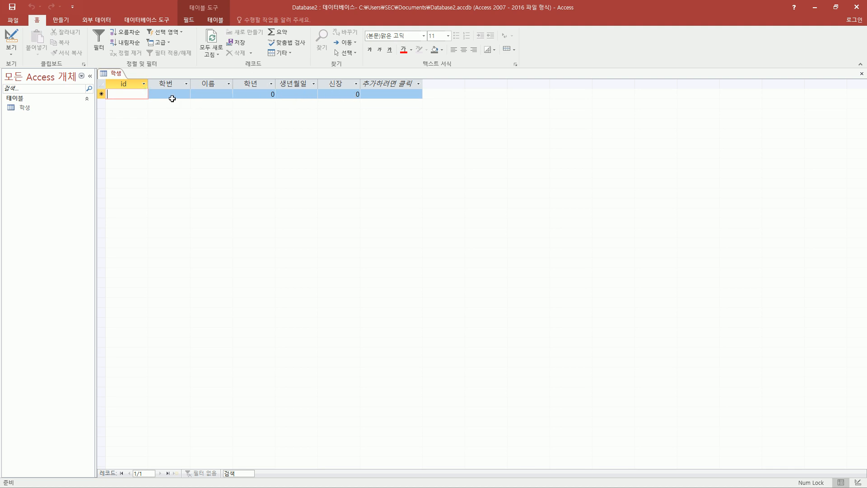
- In the first record of 학생, enter id 1, the student number in 학번 and the student's full name in 이름
type("1")
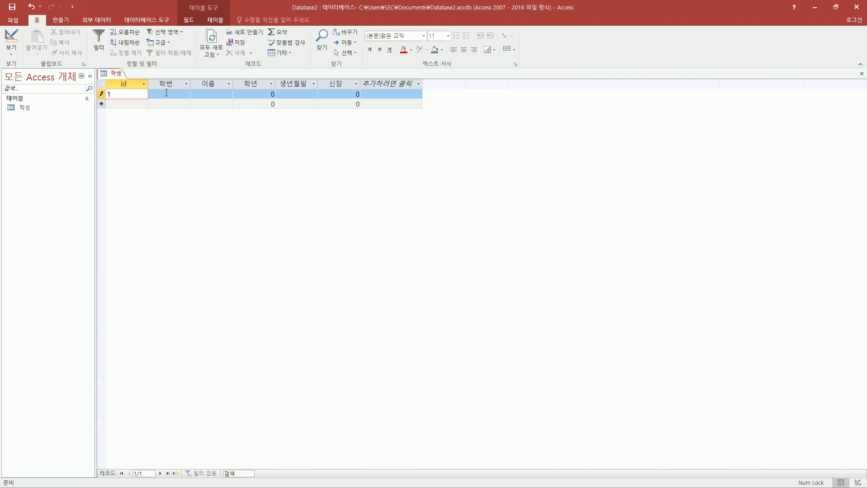
key("Tab")
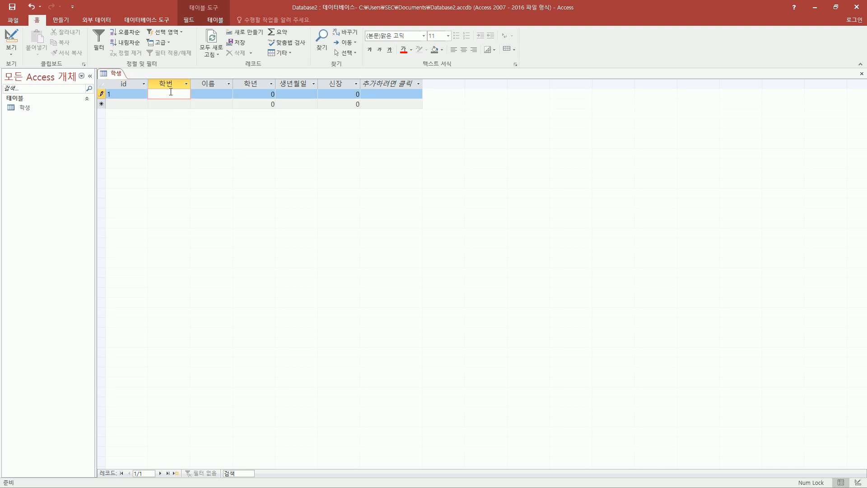
type("031111")
left_click(206, 98)
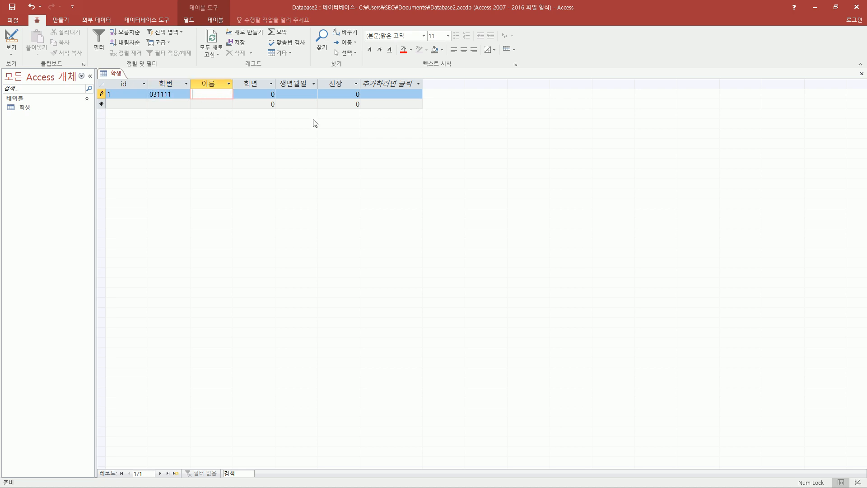
type("홍기")
type("길동")
key("Tab")
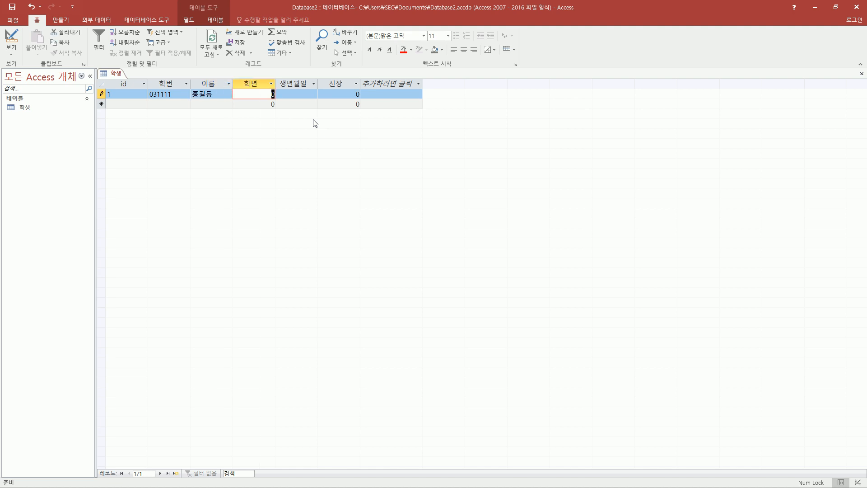
- Complete the first record with 학년 2, the date of birth in 생년월일 and 신장 180
type("2")
key("Tab")
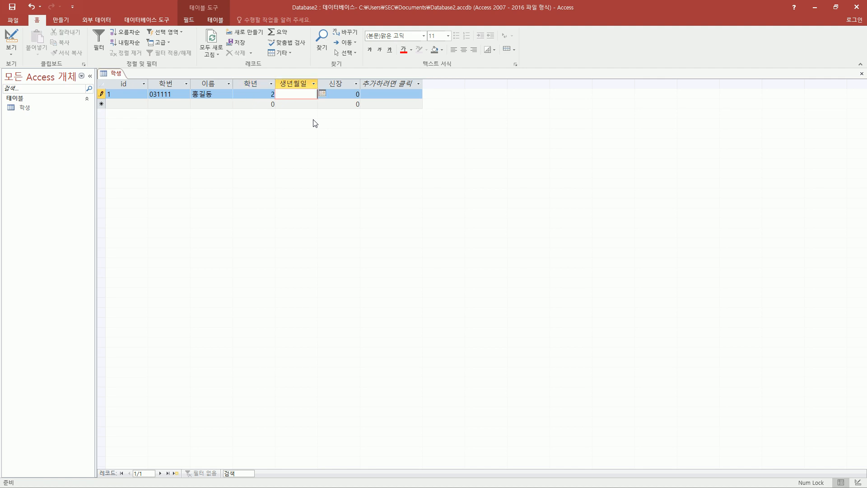
type("95-01-01")
key("Tab")
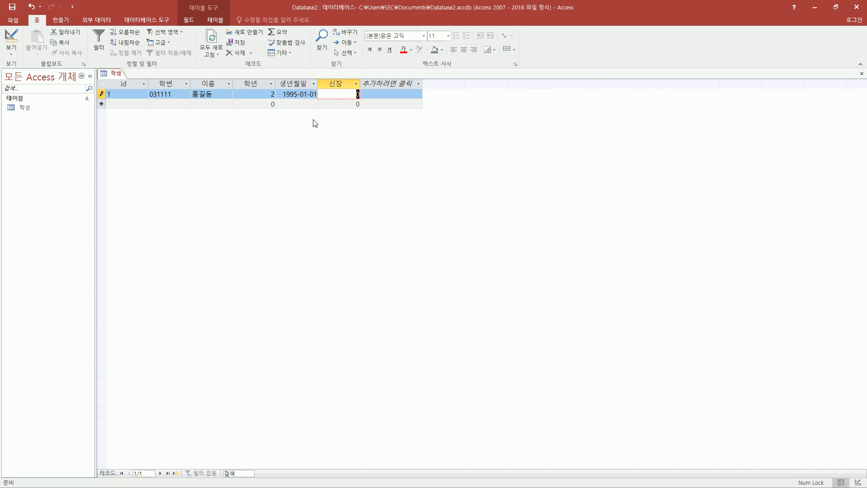
type("180")
key("Tab")
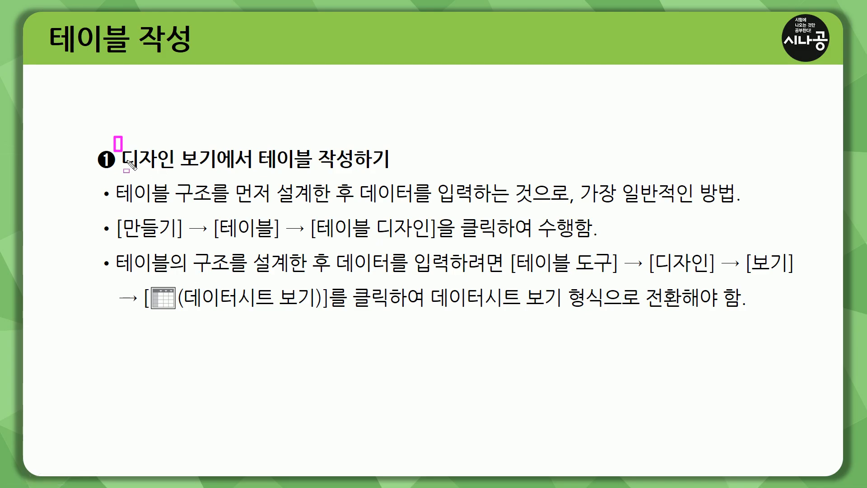
mouse_move(114, 137)
left_mouse_down()
mouse_move(261, 172)
mouse_move(251, 172)
mouse_move(391, 173)
left_mouse_up()
mouse_move(114, 205)
left_mouse_down()
mouse_move(357, 206)
mouse_move(357, 194)
left_mouse_up()
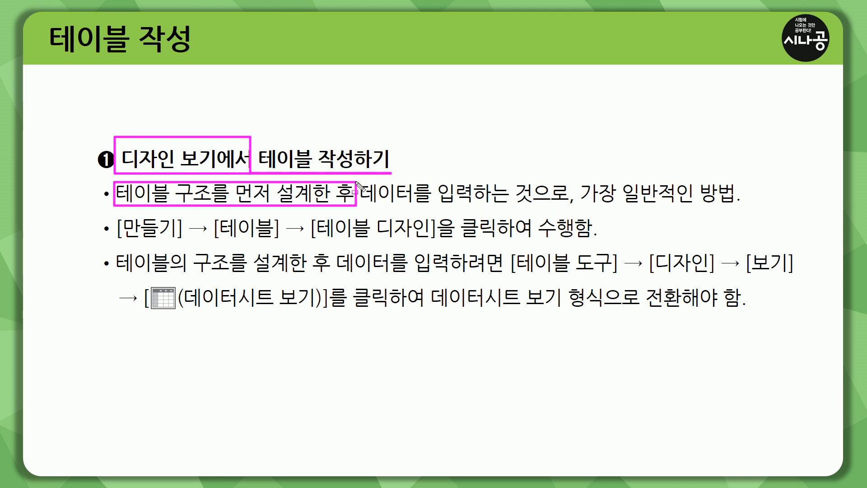
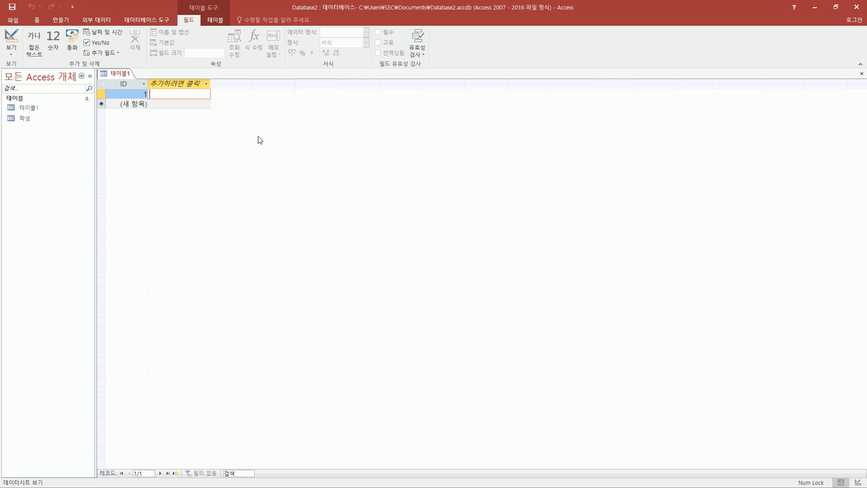
- In the first record of 테이블1, enter the student number, the student's full name and the value 4 in three new columns
type("131111")
key("Tab")
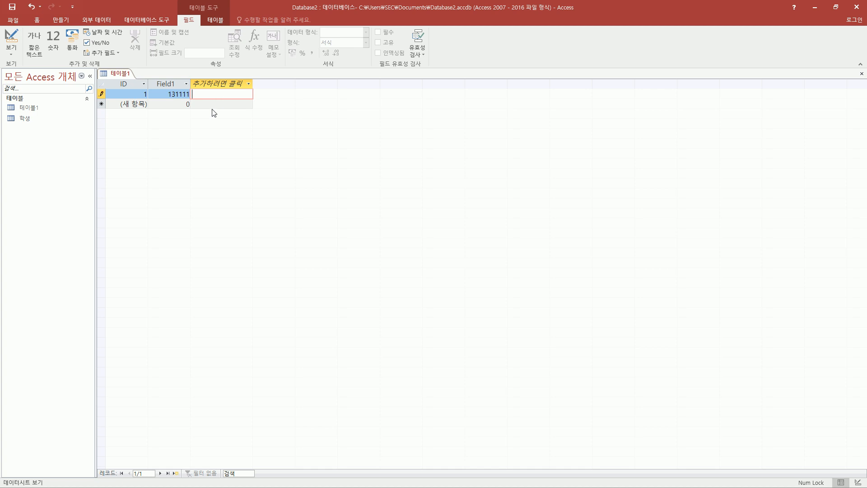
type("홍길ㄷㅗㅇ")
key("Return")
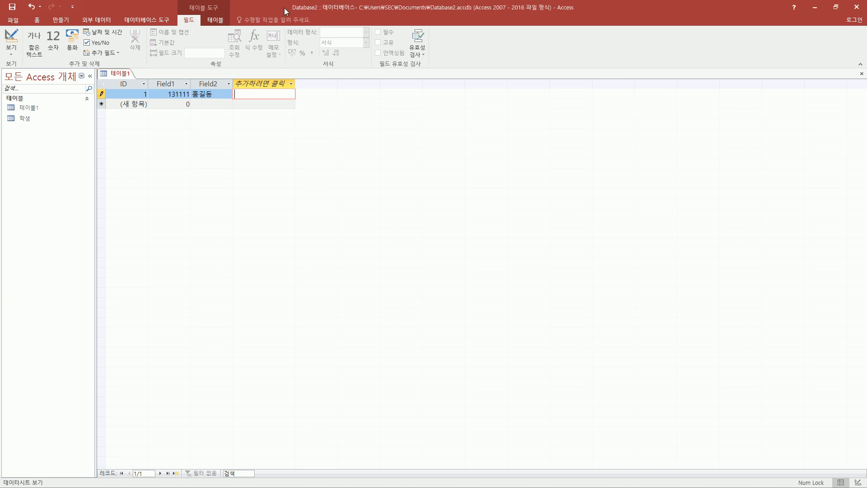
type("4")
key("Return")
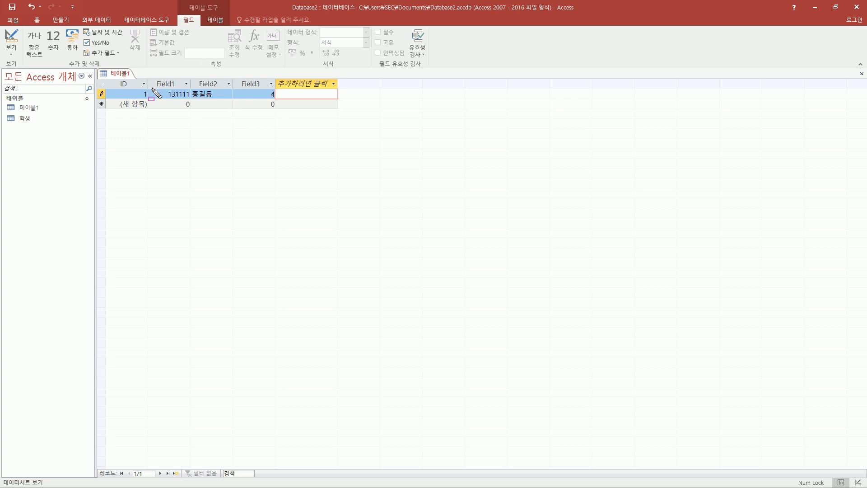
- Rename the Field1 column of 테이블1 as 학번
mouse_move(152, 89)
left_mouse_down()
mouse_move(187, 99)
mouse_move(279, 102)
left_mouse_up()
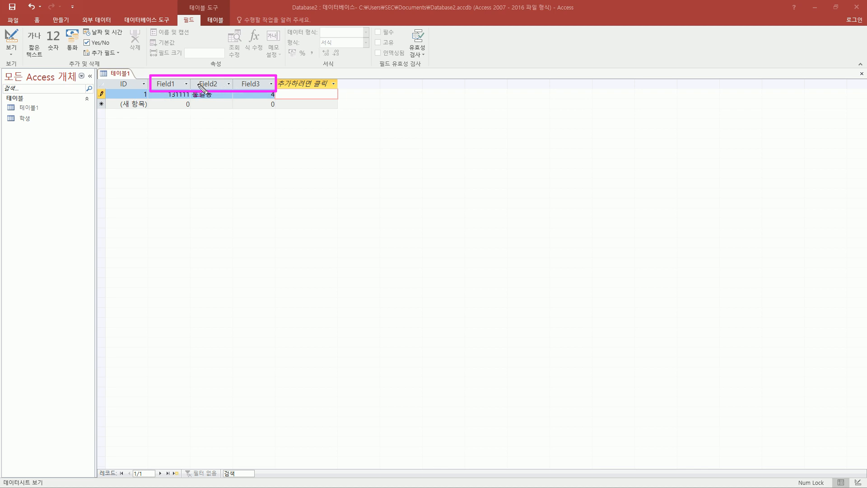
double_click(167, 83)
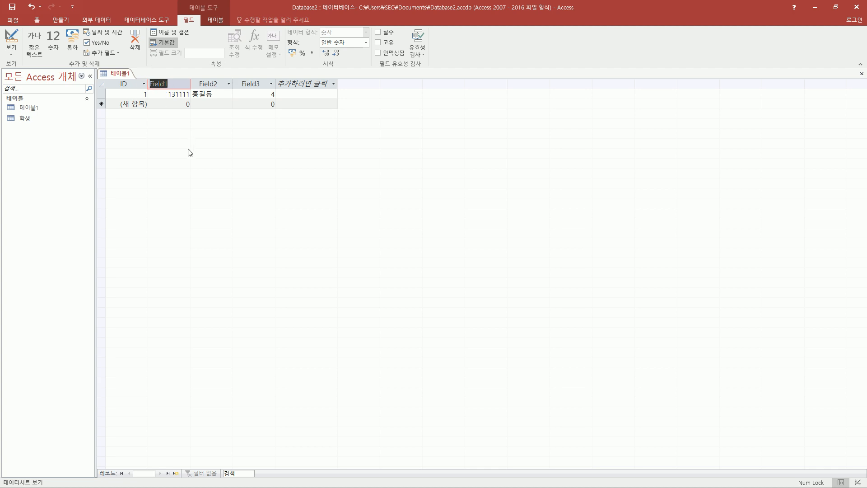
type("학번")
key("Return")
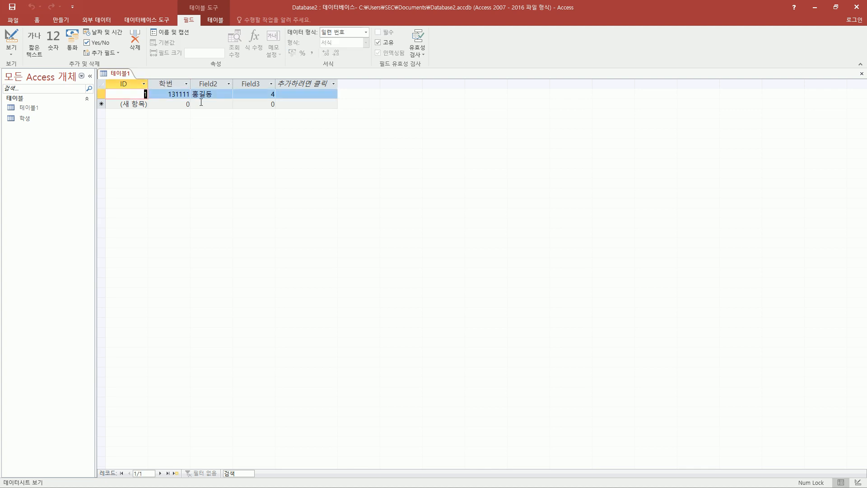
- Rename the Field2 column of 테이블1 as 이름
left_click(212, 81)
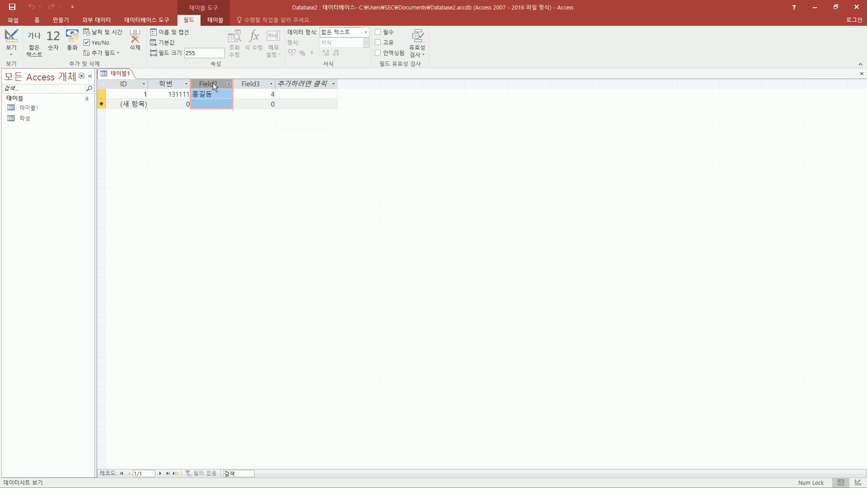
double_click(212, 82)
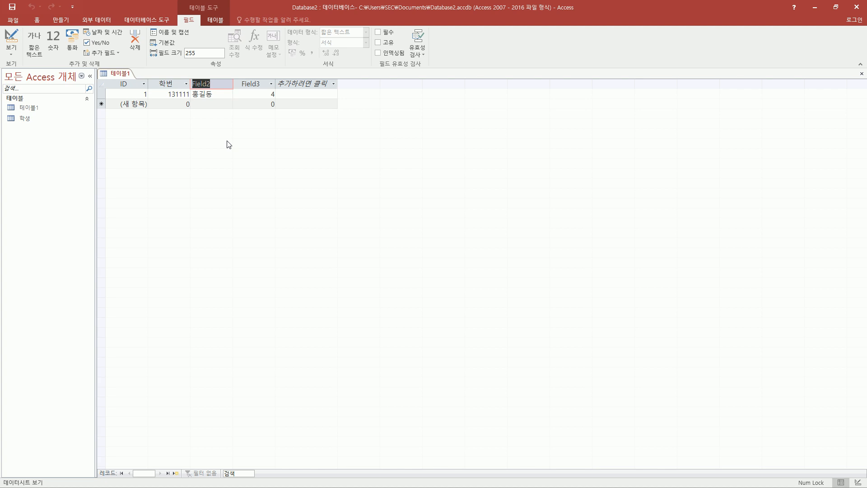
type("이름")
key("Return")
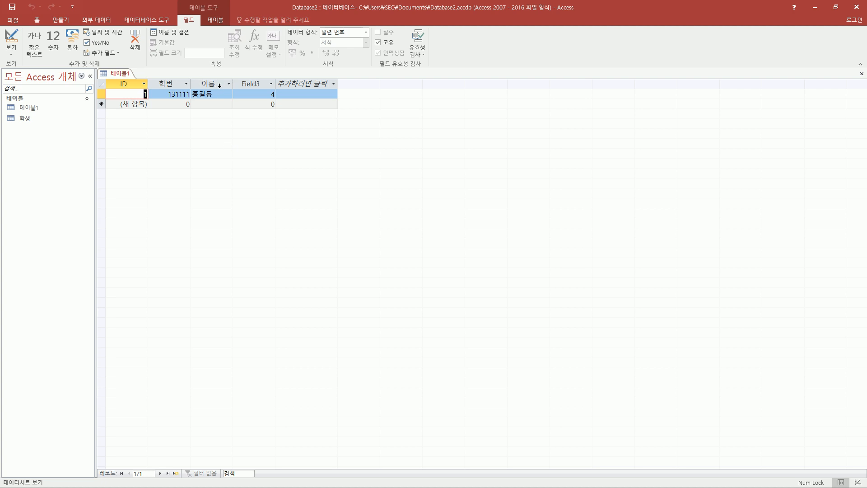
- Rename the Field3 column of 테이블1 as 학년
left_click(255, 82)
double_click(255, 83)
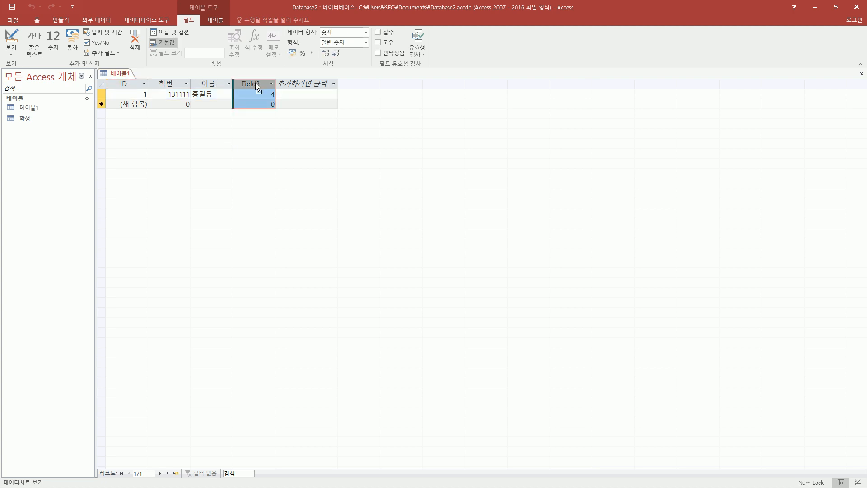
type("하")
type("년")
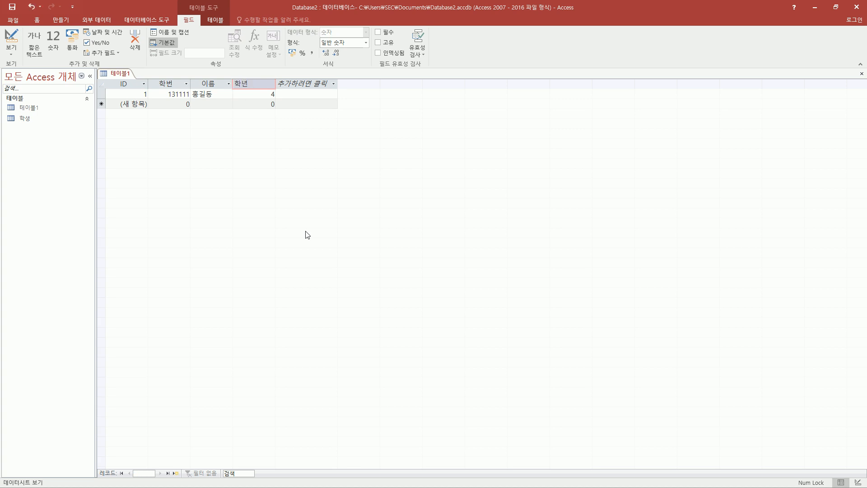
key("Return")
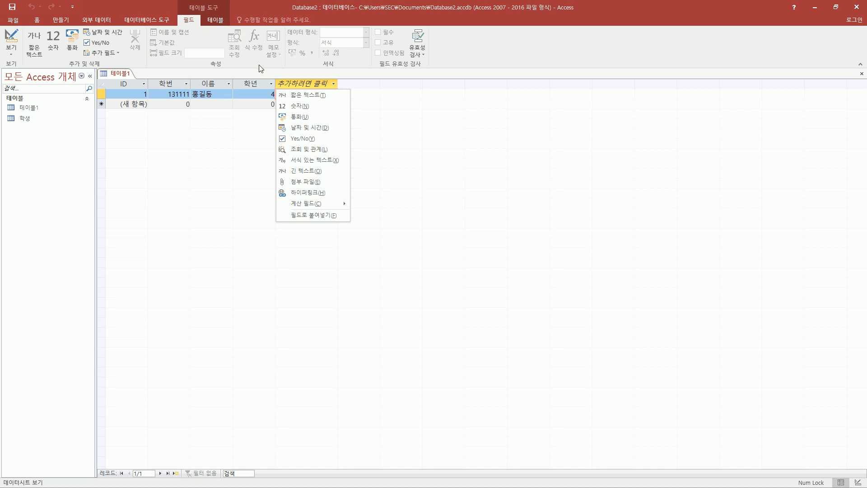
left_click_drag(238, 74, 266, 92)
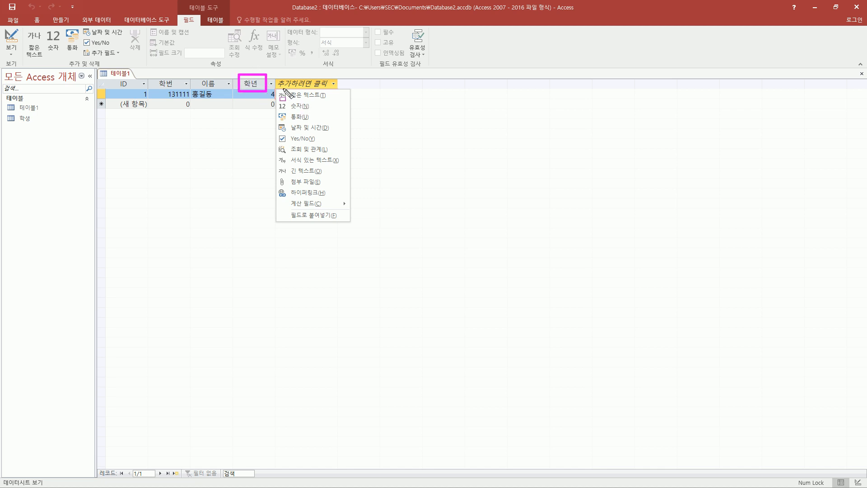
mouse_move(276, 88)
left_mouse_down()
mouse_move(320, 206)
mouse_move(352, 221)
left_mouse_up()
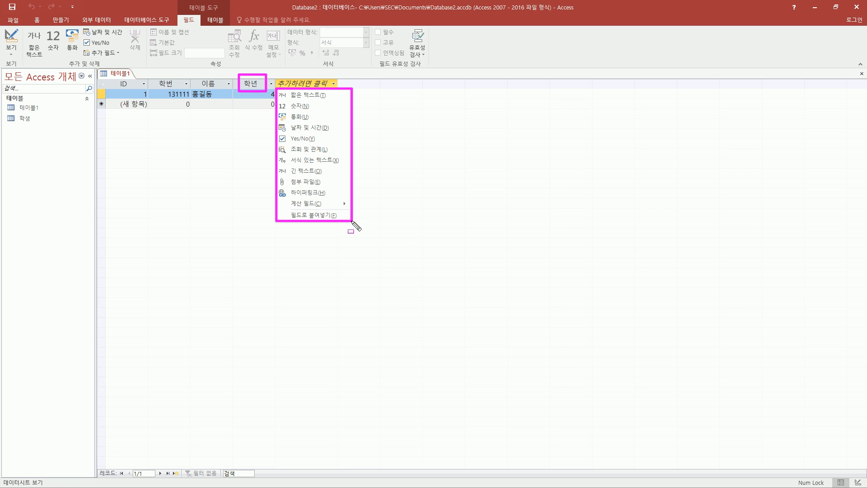
- Add a 짧은 텍스트 field after 학년 with its default name and check the data types of the 학년, 이름 and 학번 fields
key("Escape")
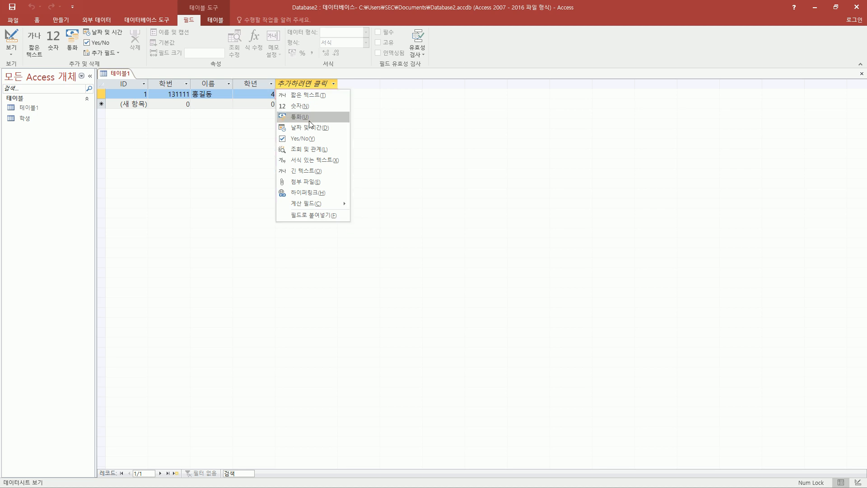
left_click(321, 95)
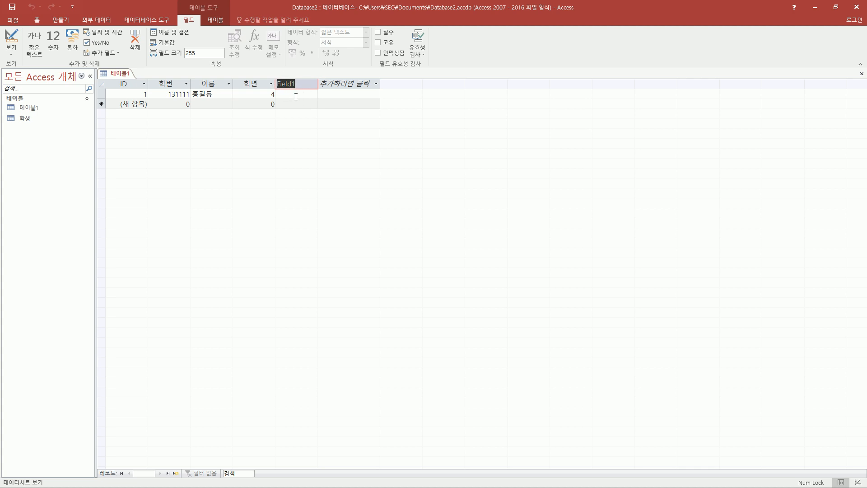
left_click(259, 94)
left_click(208, 94)
left_click(184, 94)
left_click(218, 94)
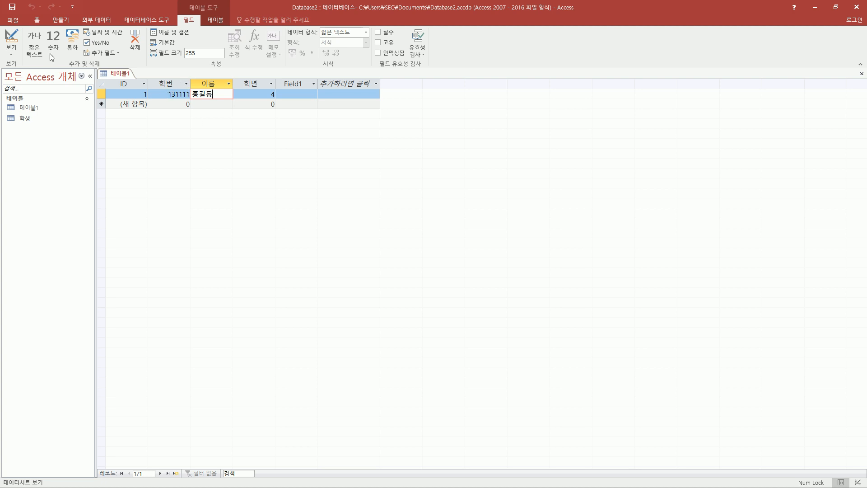
mouse_move(181, 2)
left_mouse_down()
mouse_move(225, 14)
mouse_move(199, 23)
left_mouse_up()
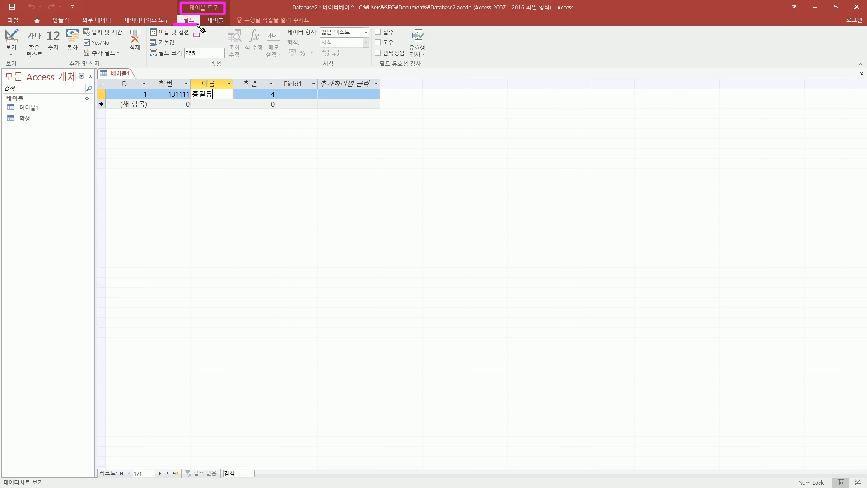
left_click_drag(2, 57, 23, 74)
key("Escape")
- Switch 테이블1 to Design view, saving the table under the name 학생2
left_click(16, 52)
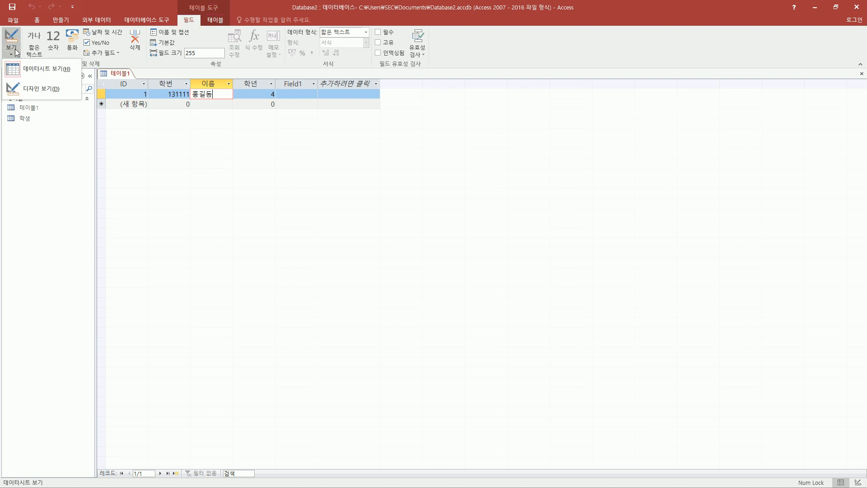
left_click(46, 91)
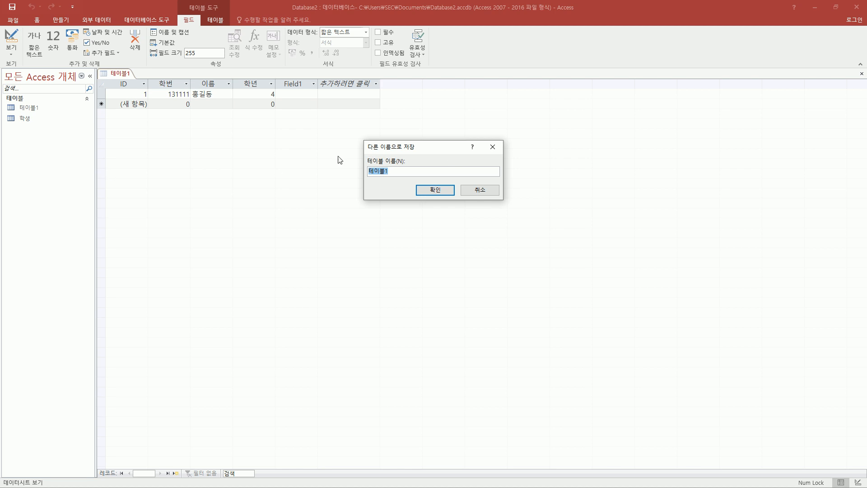
type("학새")
type("2")
left_click(430, 193)
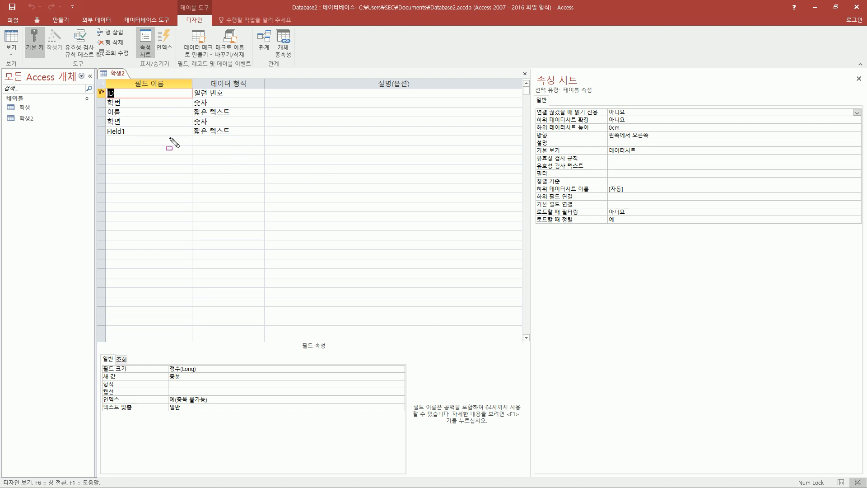
mouse_move(95, 79)
left_mouse_down()
mouse_move(118, 125)
mouse_move(282, 164)
mouse_move(276, 144)
left_mouse_up()
left_click_drag(189, 97, 252, 135)
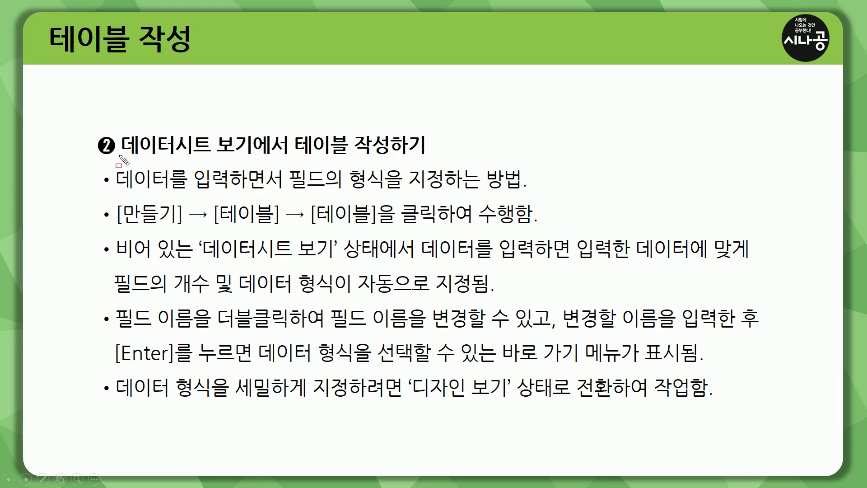
mouse_move(119, 151)
left_mouse_down()
mouse_move(261, 156)
mouse_move(256, 129)
mouse_move(256, 153)
left_mouse_up()
left_click_drag(116, 189, 282, 190)
left_click_drag(288, 158, 448, 194)
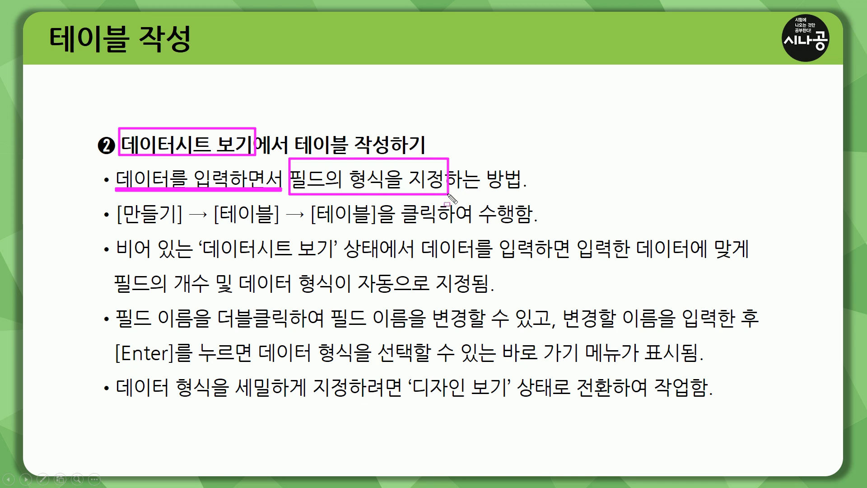